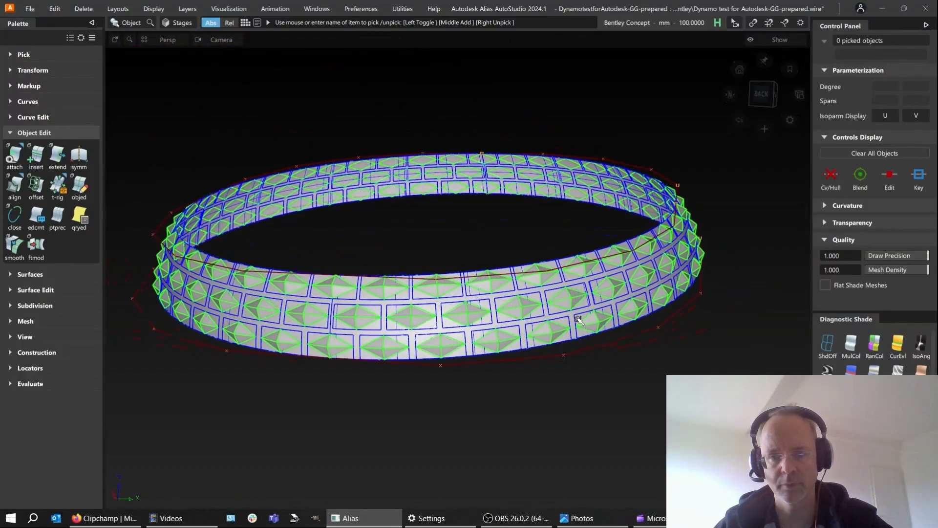
Delete the existing knurl cells and the rectangular patch surfaces from the revolved ring
left_click(572, 300)
key("Delete")
key("Return")
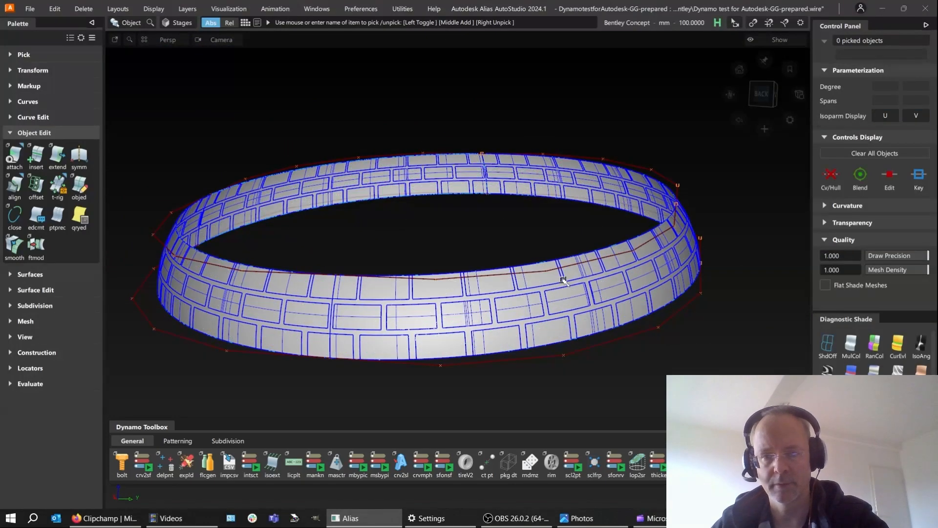
key("Delete")
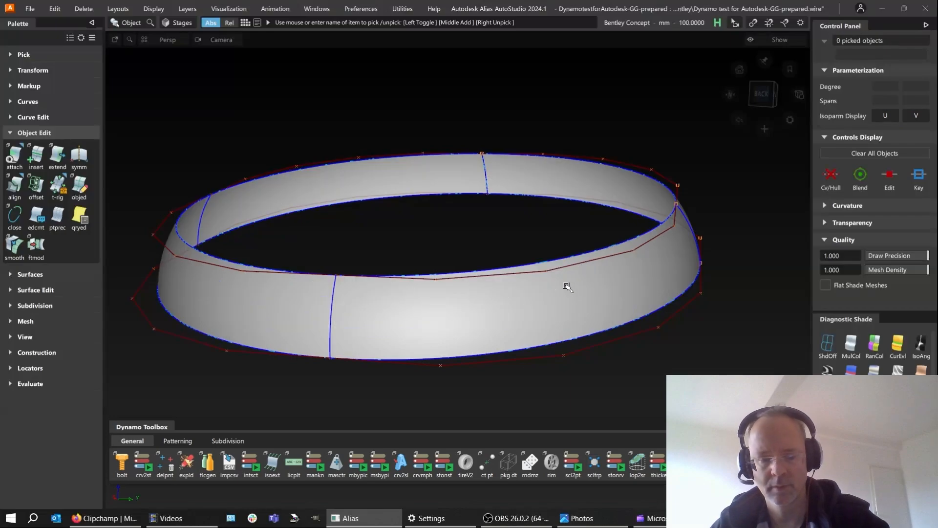
Delete the rectangular base surface beneath the single knurl cell located above the objective text
scroll(554, 279, "down", 5)
scroll(552, 279, "up", 2)
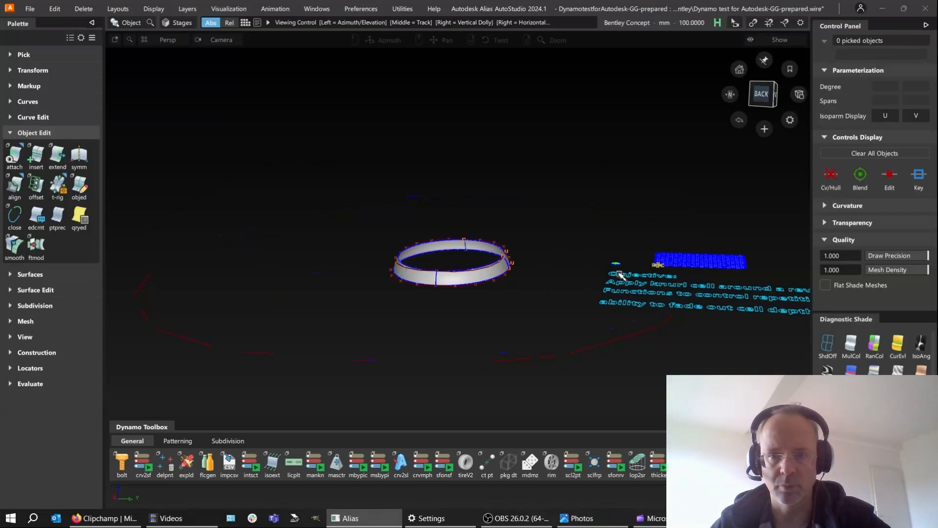
scroll(640, 277, "up", 8)
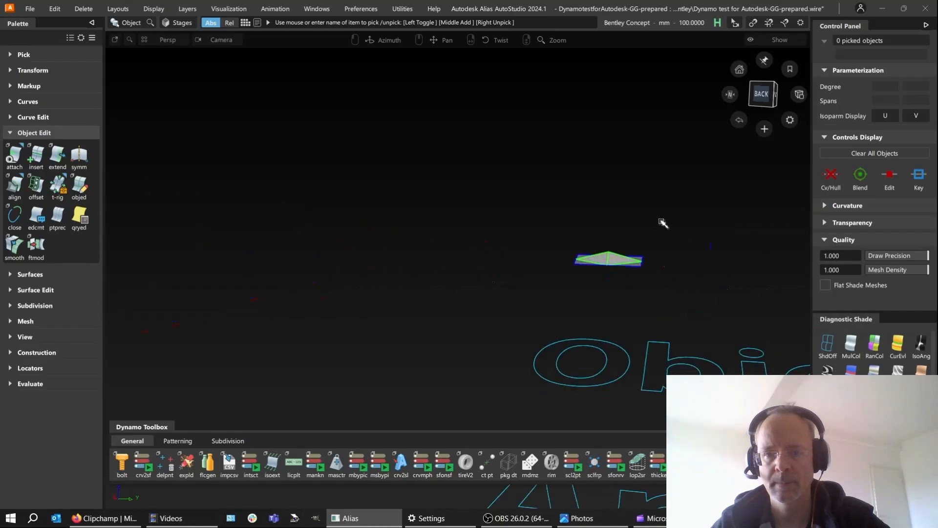
left_click_drag(673, 260, 677, 273, "alt+shift")
left_click(642, 265)
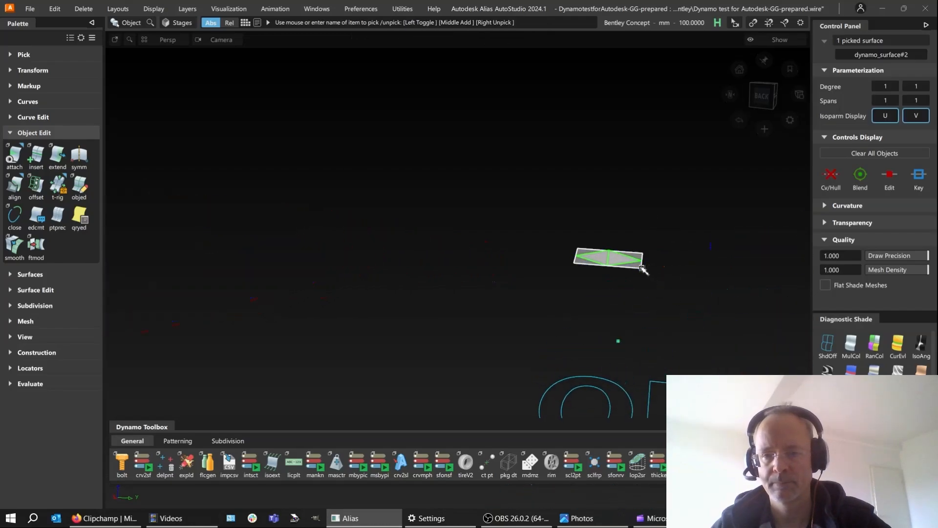
left_click(648, 265)
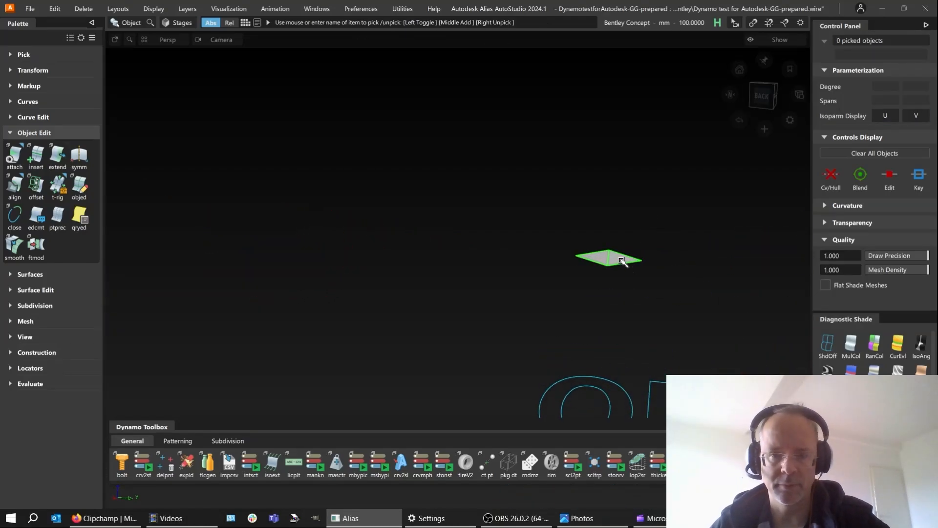
left_click_drag(622, 261, 650, 297, "alt+shift")
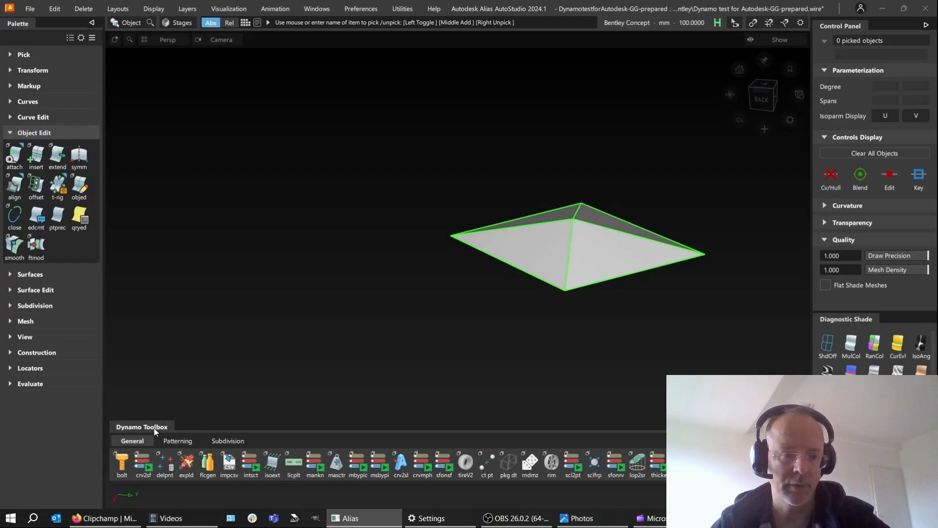
Create a rectangular surface under the knurl cell with the crv2sf Dynamo script, using its four outer base edges as the curves to cover
left_click(143, 464)
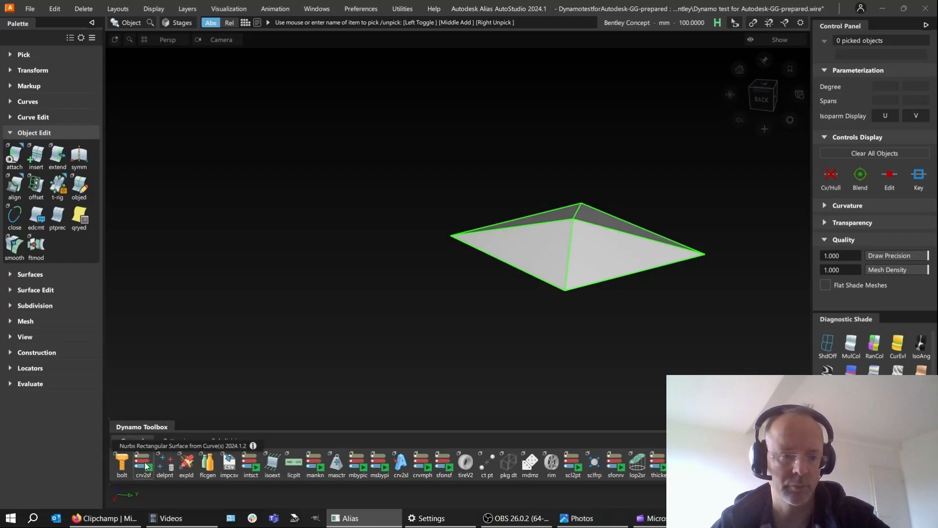
left_click(524, 270)
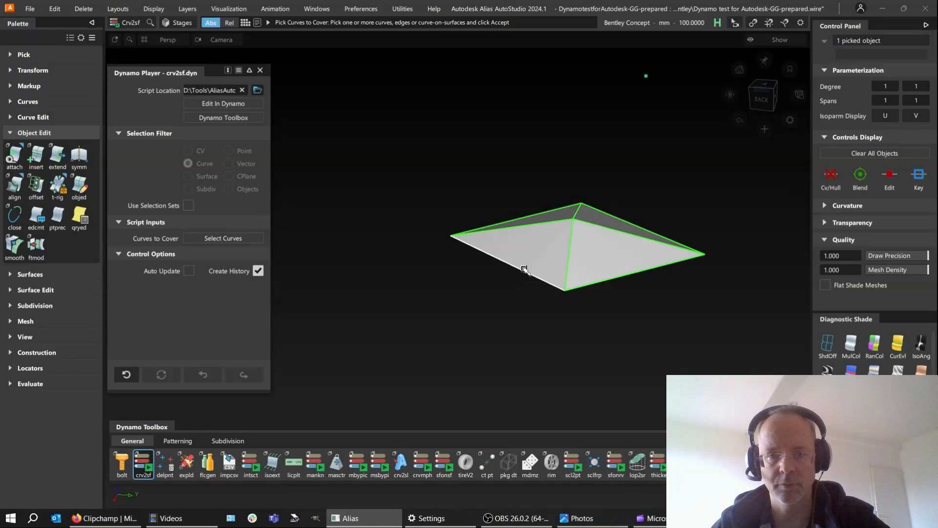
left_click(597, 282)
left_click(621, 220)
left_click(549, 215)
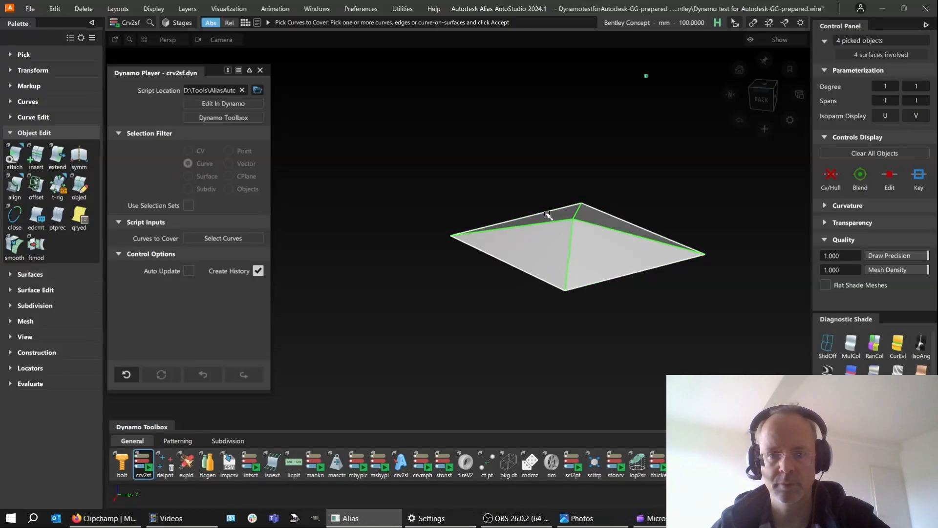
left_click_drag(550, 215, 626, 267, "alt+shift")
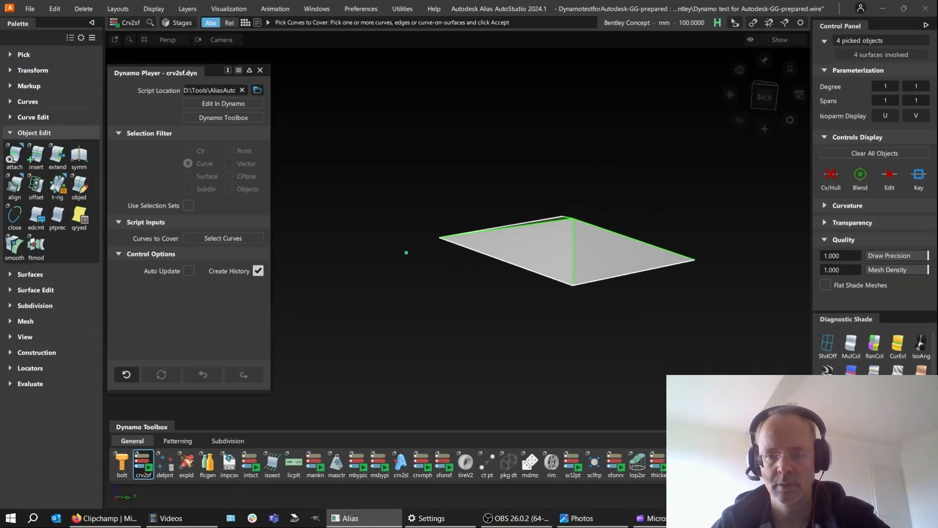
key("space")
left_click_drag(648, 379, 570, 368, "alt+shift")
left_click_drag(578, 329, 464, 261, "alt+shift")
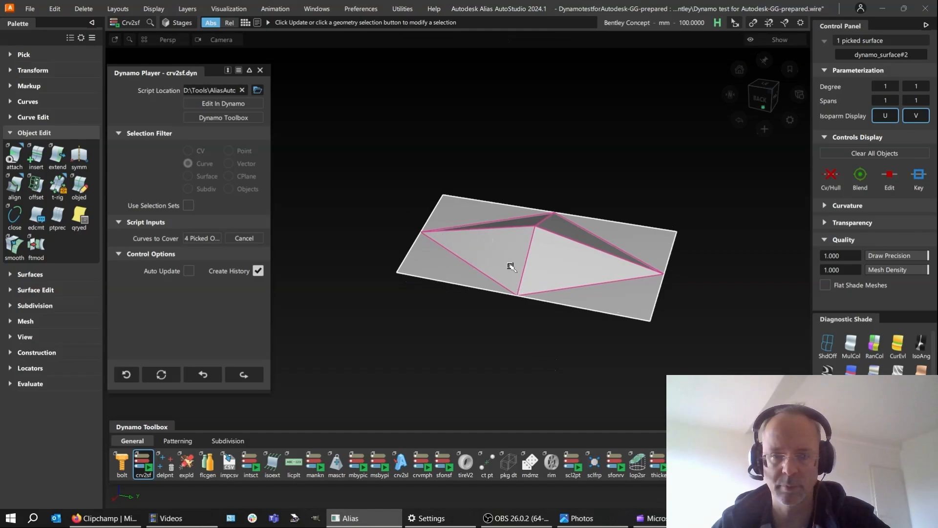
left_click_drag(511, 266, 484, 296, "alt+shift")
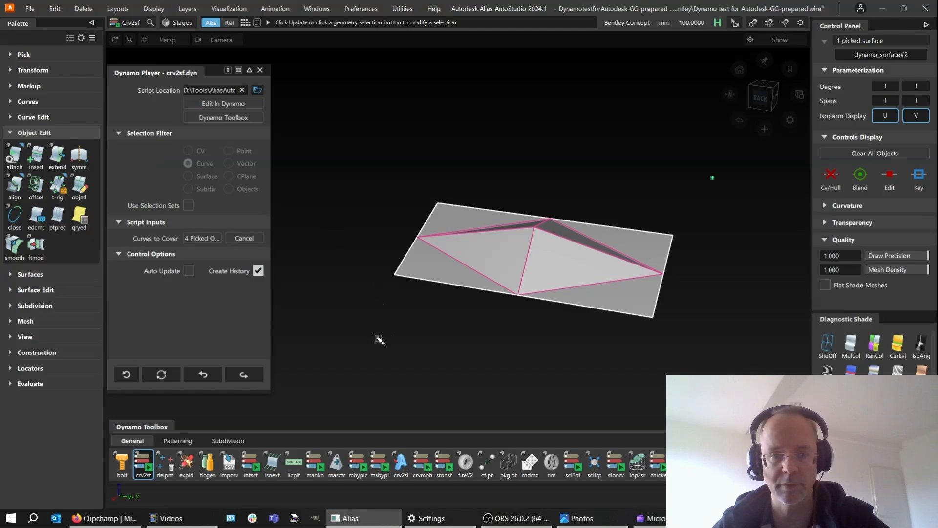
left_click_drag(371, 337, 371, 300, "ctrl+shift")
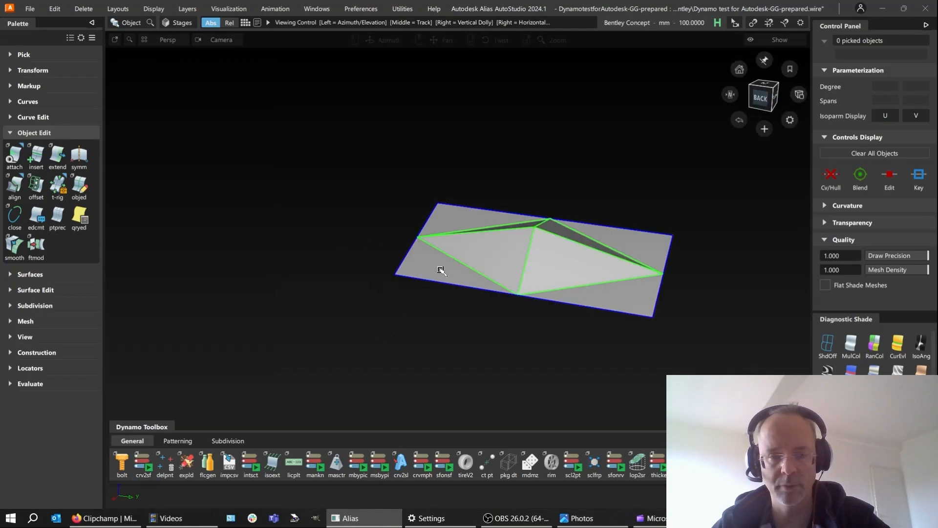
Start the sfonrv Dynamo script for the revolved ring and assign the circle as its closed guide curve
right_click_drag(441, 270, 457, 300, "alt+shift")
middle_click_drag(492, 287, 616, 266, "alt+shift")
right_click_drag(568, 248, 455, 243, "alt+shift")
middle_click_drag(455, 242, 814, 210, "alt+shift")
middle_click_drag(372, 257, 808, 251, "alt+shift")
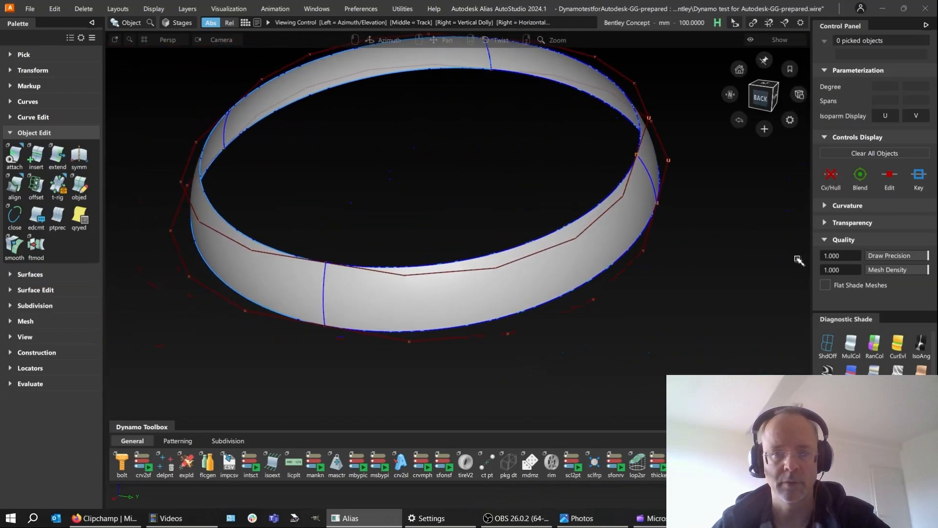
middle_click_drag(542, 273, 538, 302, "alt+shift")
left_click_drag(496, 306, 511, 293, "alt+shift")
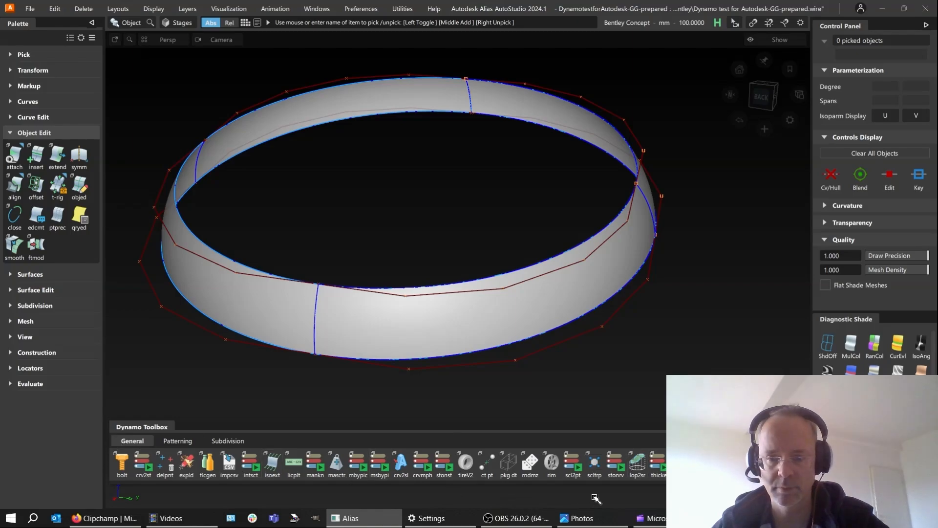
left_click(615, 466)
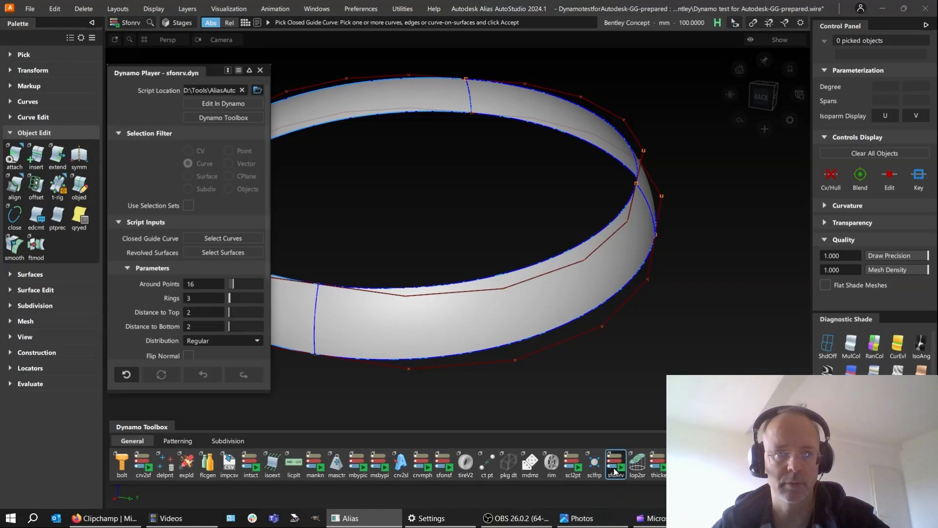
left_click_drag(395, 226, 563, 239, "alt+shift")
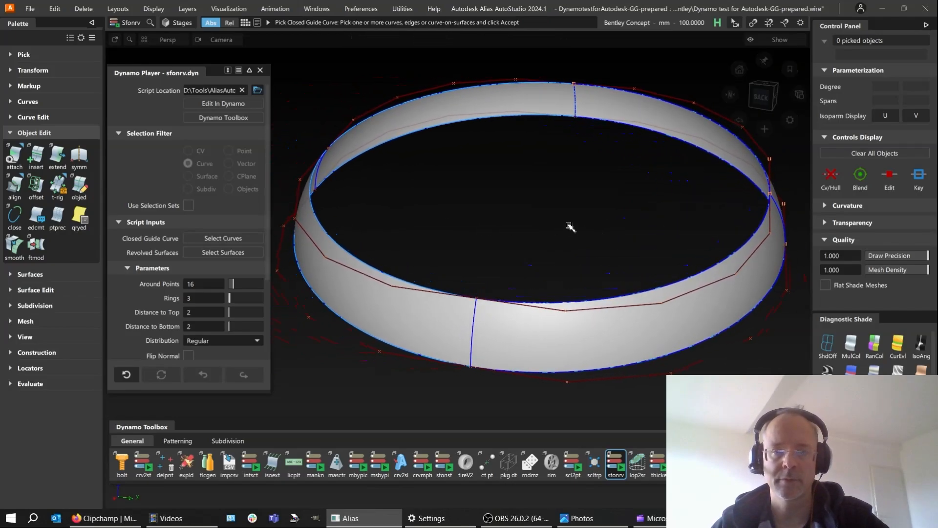
right_click_drag(570, 226, 582, 231, "alt+shift")
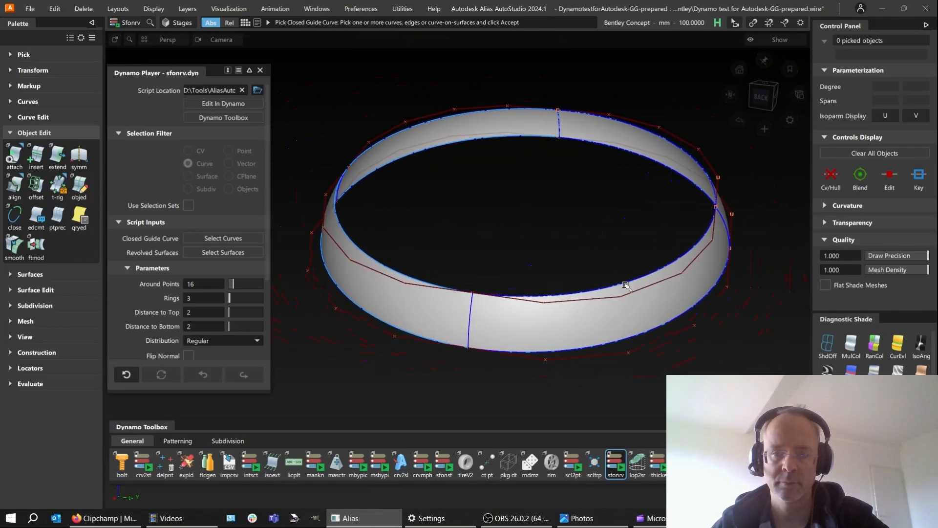
left_click(625, 285)
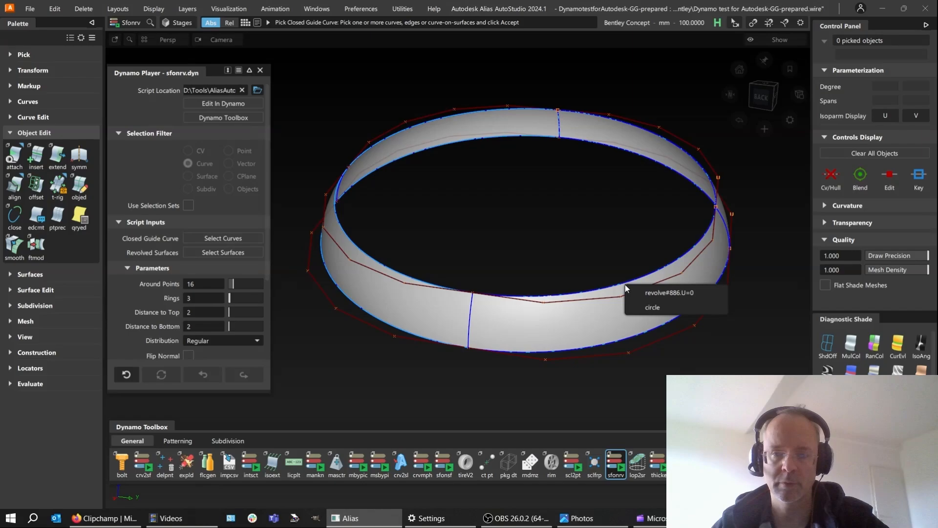
left_click(646, 306)
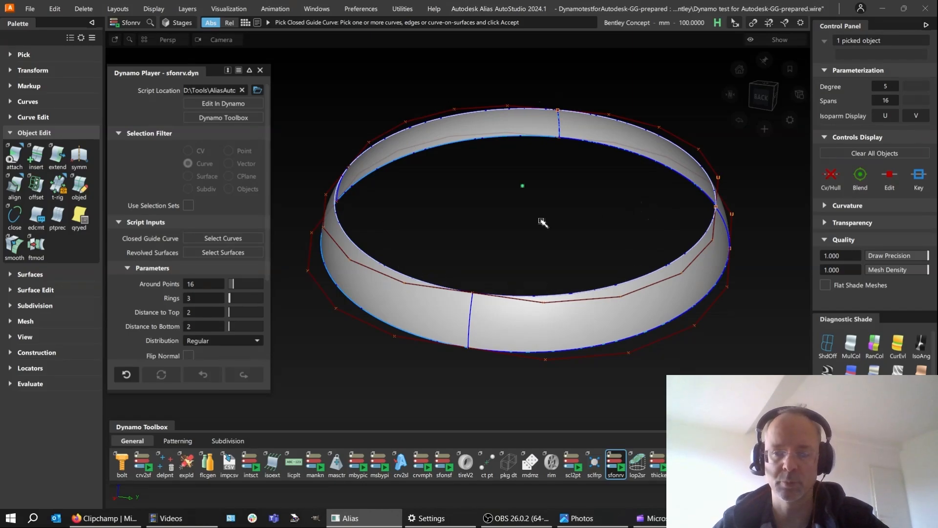
key("Return")
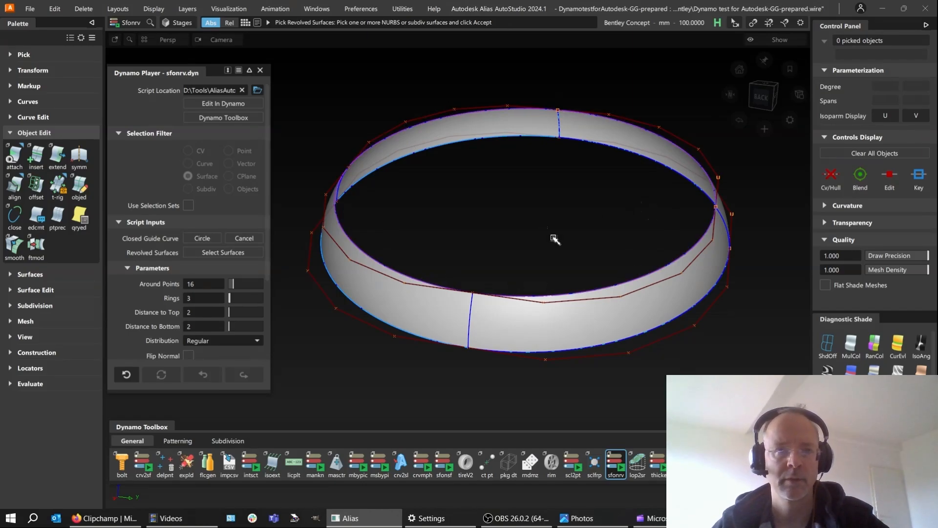
Assign the four surface segments of the ring as the script's revolved surfaces
left_click(615, 331)
left_click(656, 151)
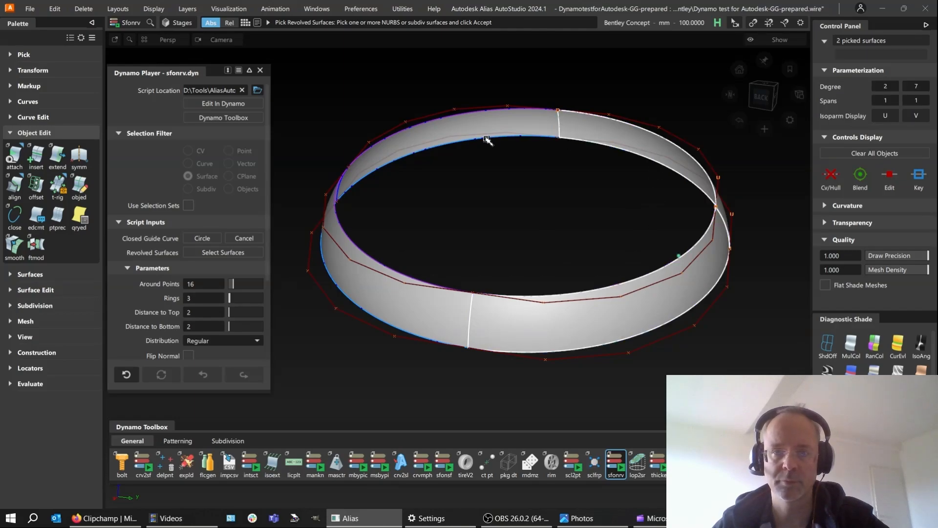
left_click(481, 129)
left_click(430, 298)
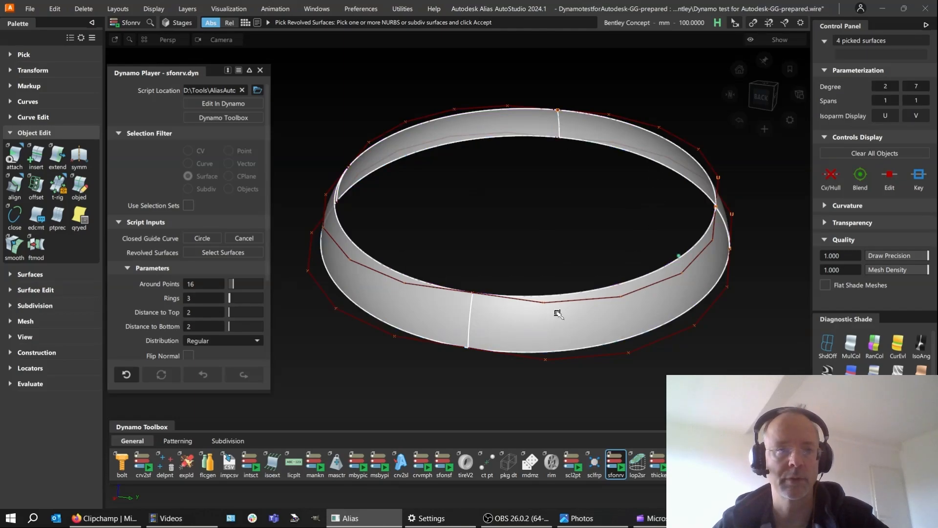
key("Return")
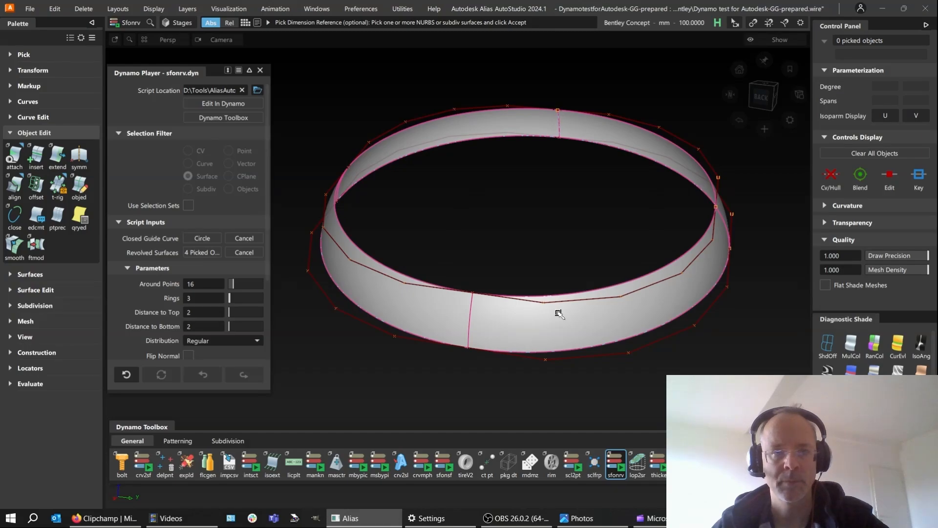
Assign the rectangular surface under the knurl cell as the script's dimension reference
scroll(484, 305, "down", 2)
middle_click_drag(536, 299, 426, 267, "alt+shift")
middle_click_drag(601, 264, 497, 279, "alt+shift")
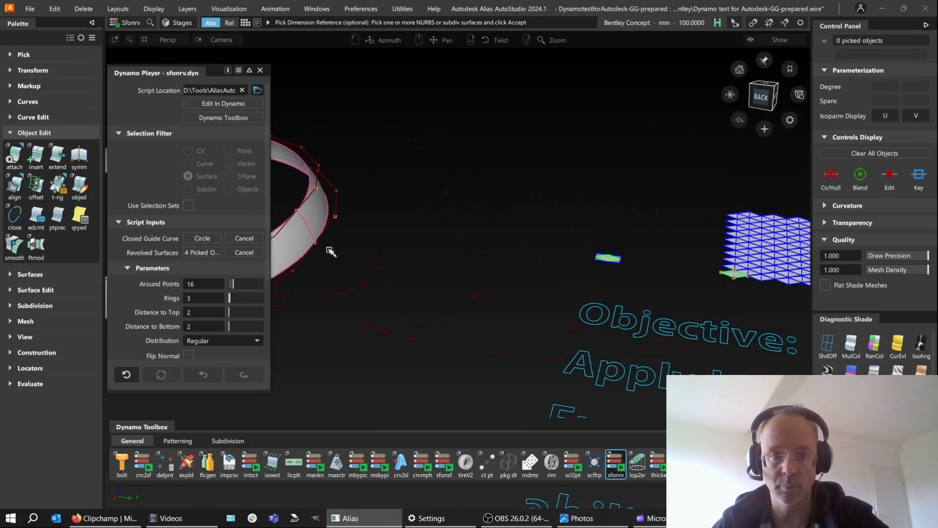
mouse_move(668, 279)
right_mouse_down("alt+shift")
mouse_move(680, 243)
mouse_move(659, 282)
right_mouse_up("alt+shift")
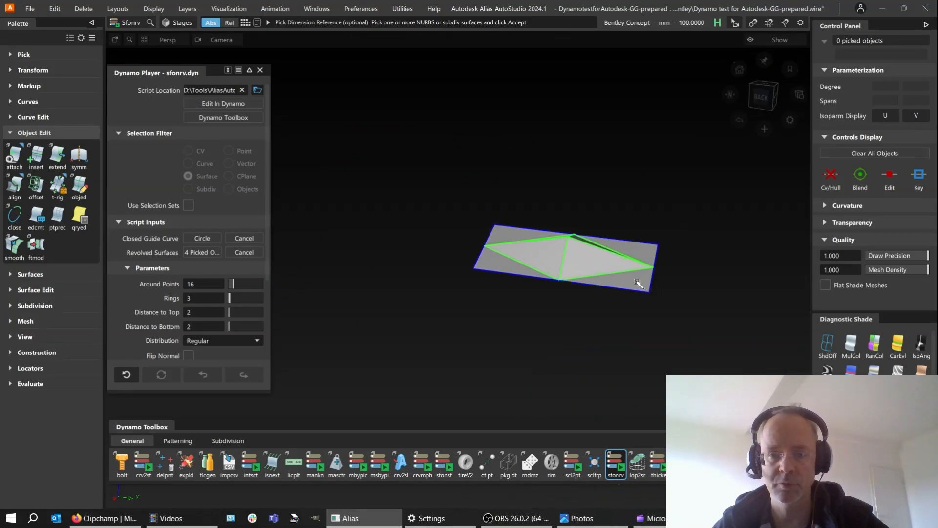
left_click(637, 282)
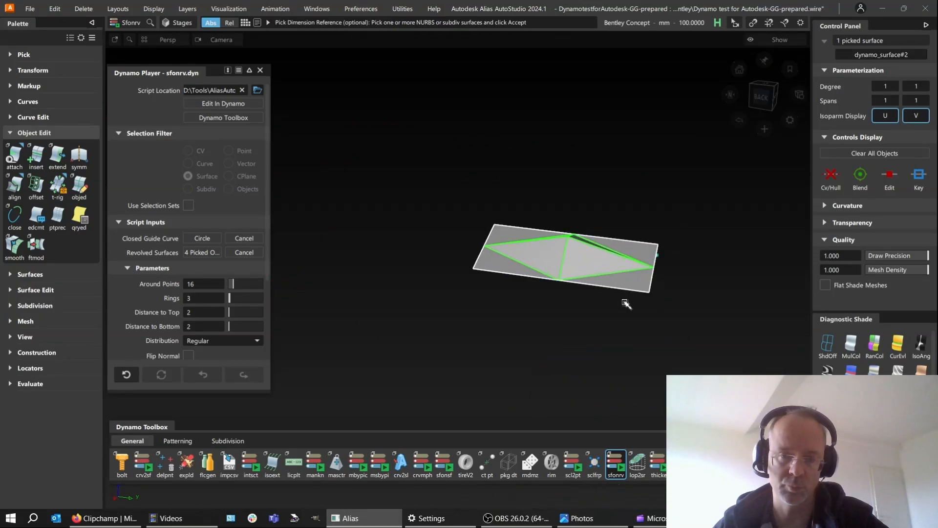
key("space")
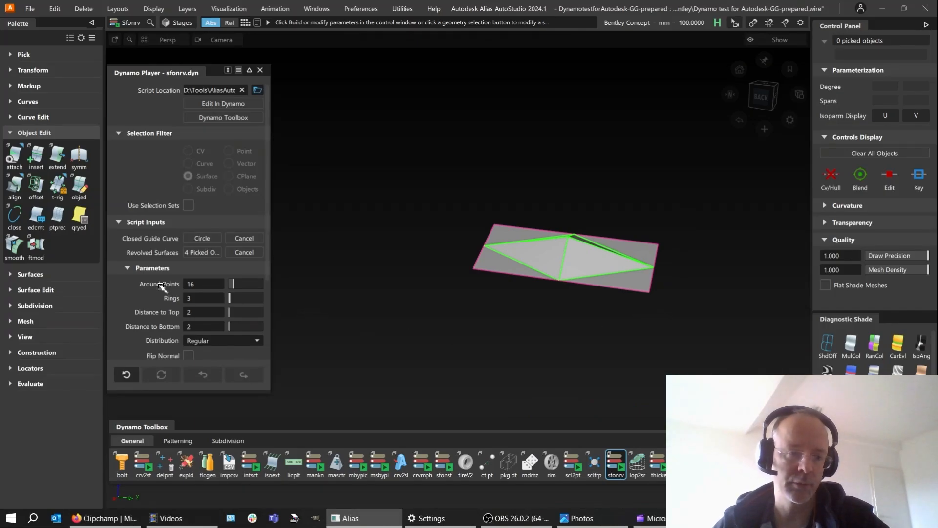
Build the patch surfaces around the ring and change their orientation to Swap U/V
middle_click_drag(362, 248, 748, 254, "alt+shift")
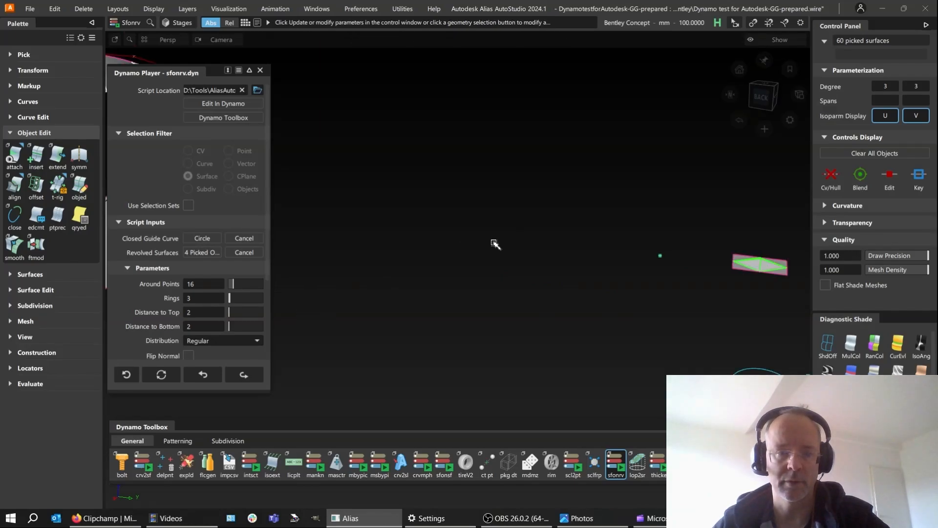
middle_click_drag(494, 243, 723, 224, "alt+shift")
middle_click_drag(547, 252, 605, 295, "alt+shift")
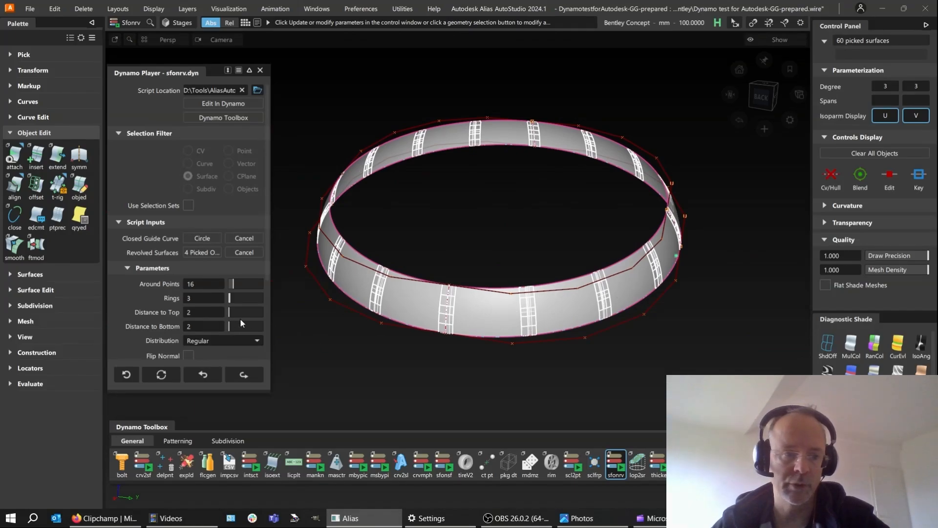
scroll(230, 311, "down", 2)
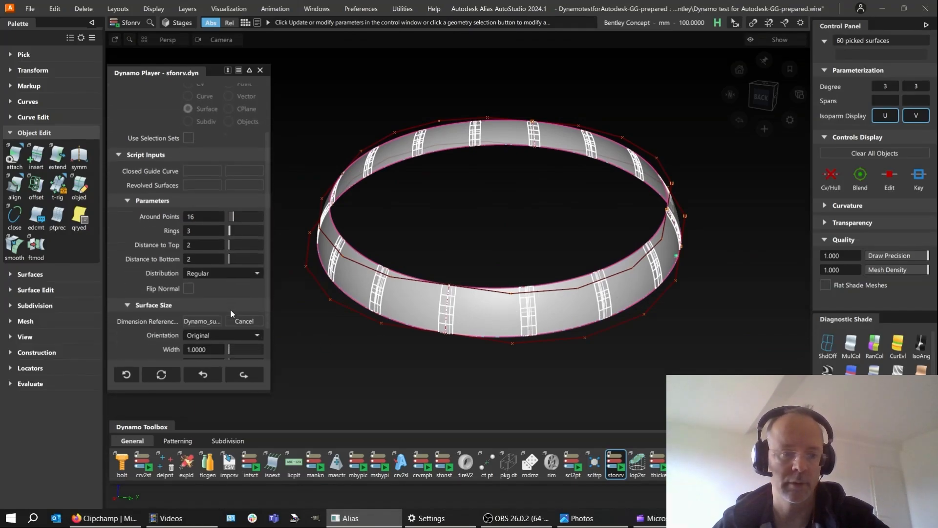
left_click(233, 332)
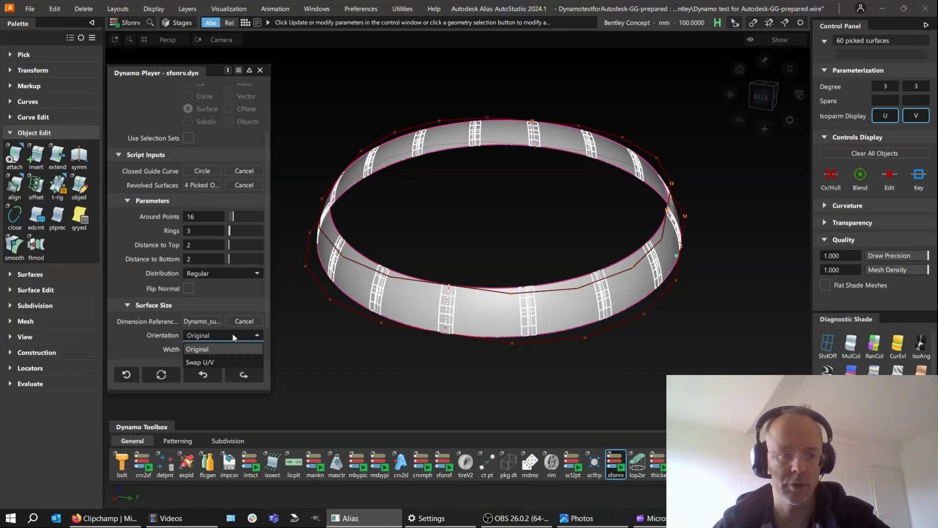
left_click(219, 362)
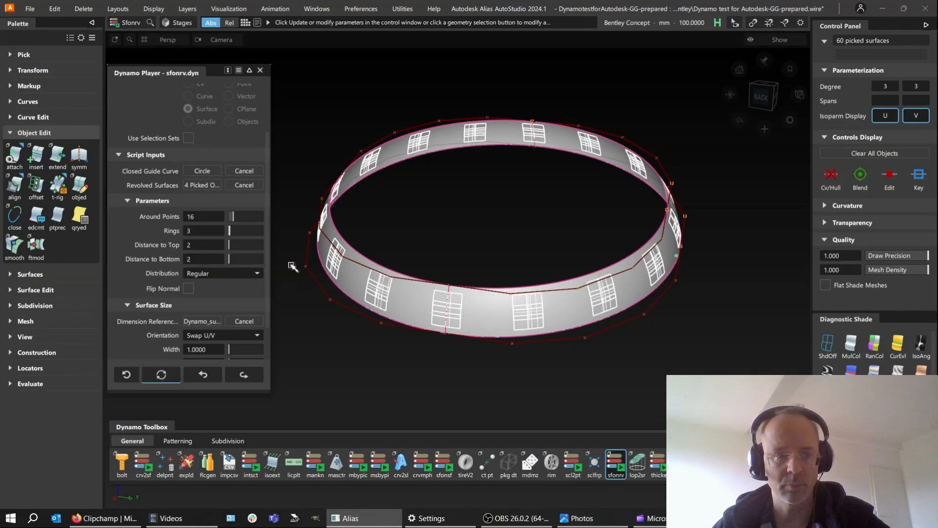
Set Distance to Top and Distance to Bottom to 1 and update the patch surfaces around the ring
double_click(198, 245)
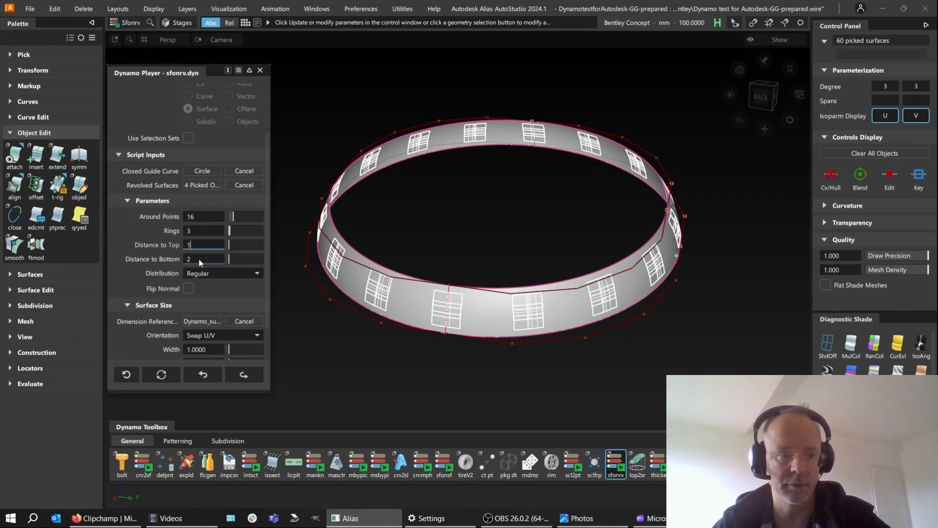
type("1")
left_click(173, 372)
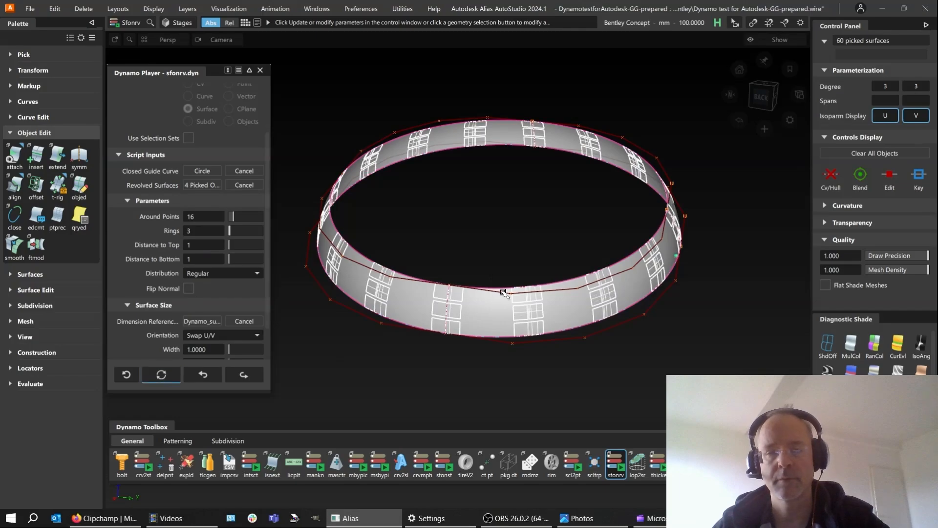
Set Around Points to 80 and the distribution to Staggered, and finish the script with the patches deselected
left_click_drag(503, 293, 474, 308, "alt+shift")
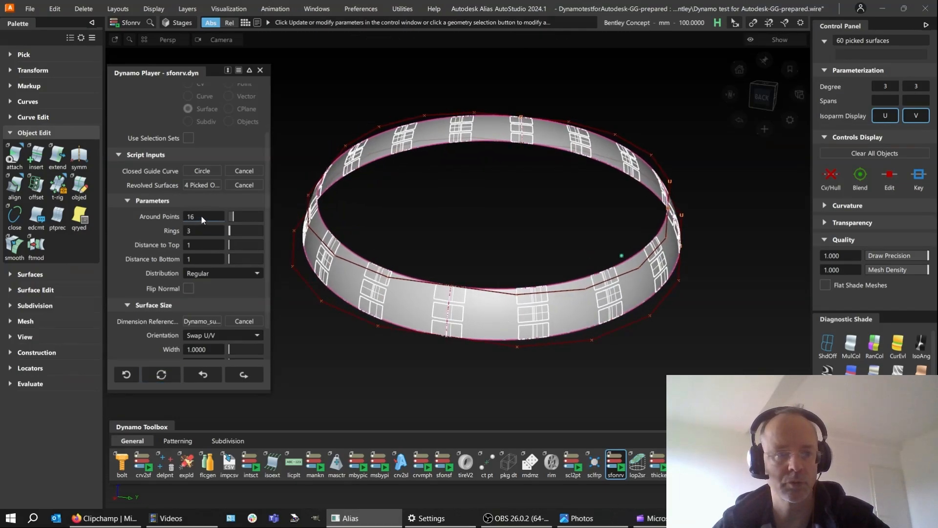
double_click(201, 216)
type("80")
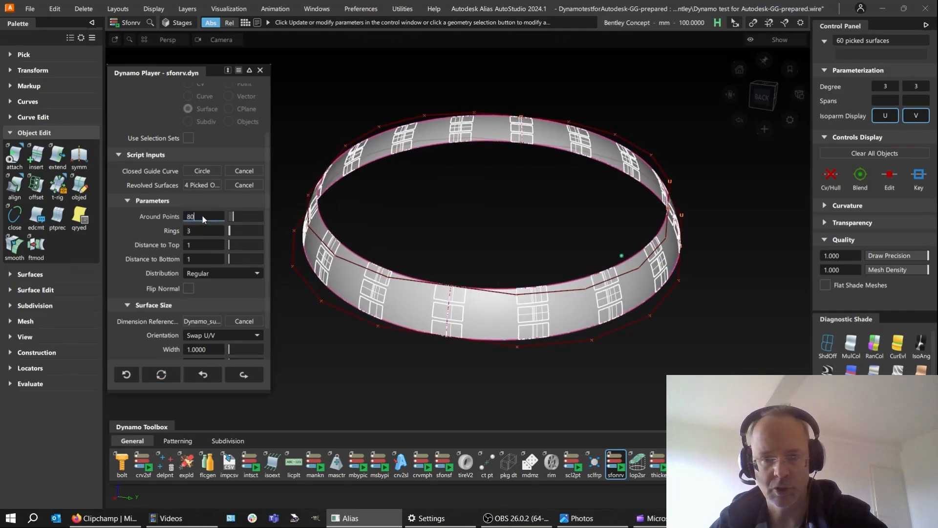
left_click(228, 273)
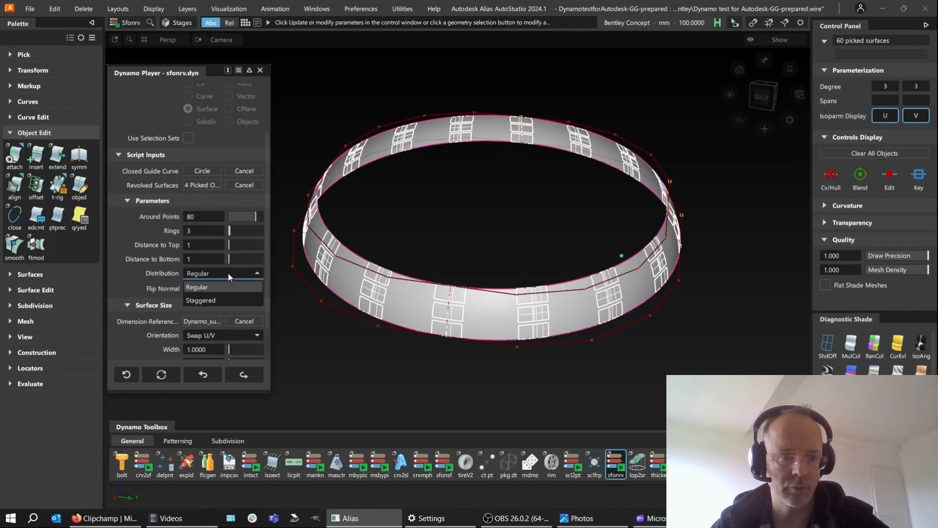
left_click(221, 297)
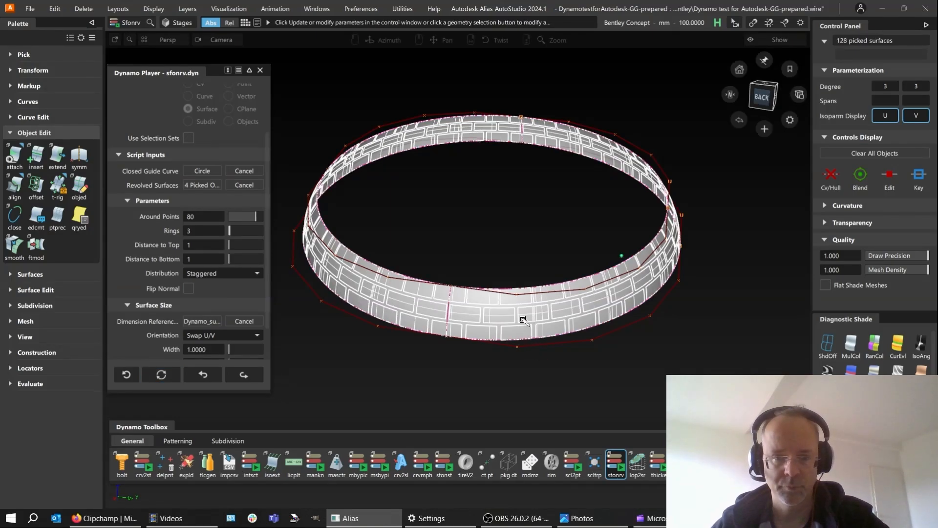
right_click_drag(548, 367, 542, 323, "alt+shift")
left_click_drag(611, 326, 562, 304, "alt+shift")
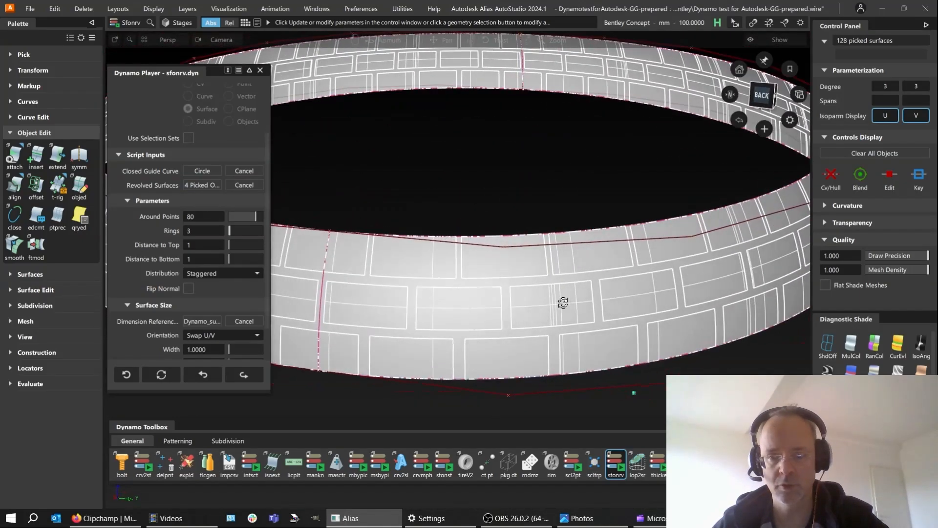
right_click_drag(562, 303, 555, 343, "alt+shift")
middle_click_drag(556, 337, 570, 336, "alt+shift")
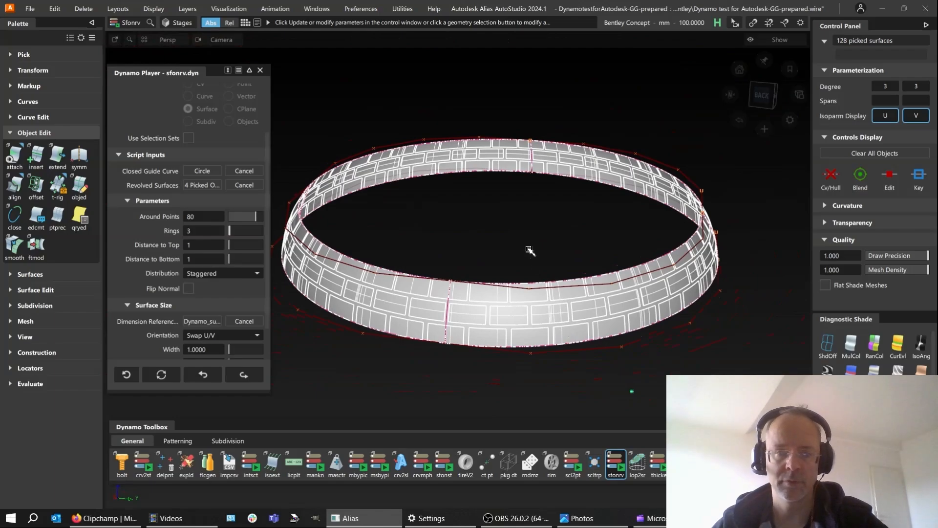
left_click_drag(528, 247, 525, 210, "ctrl+shift")
scroll(523, 219, "down", 2)
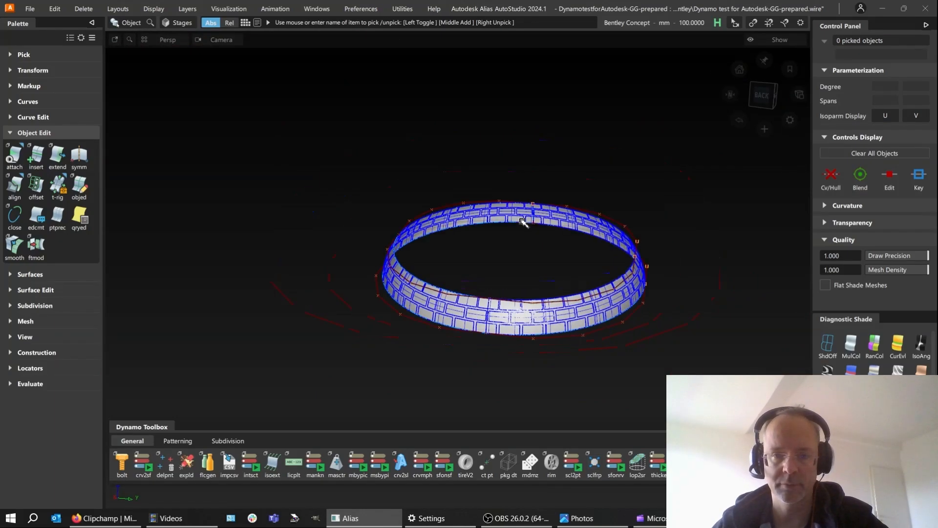
Start the Feature Modifier with the knurl cell faces as source objects and the rectangle beneath them as source reference
middle_click_drag(574, 254, 356, 222, "alt+shift")
left_click_drag(405, 238, 409, 250, "alt+shift")
middle_click_drag(483, 267, 431, 260, "alt+shift")
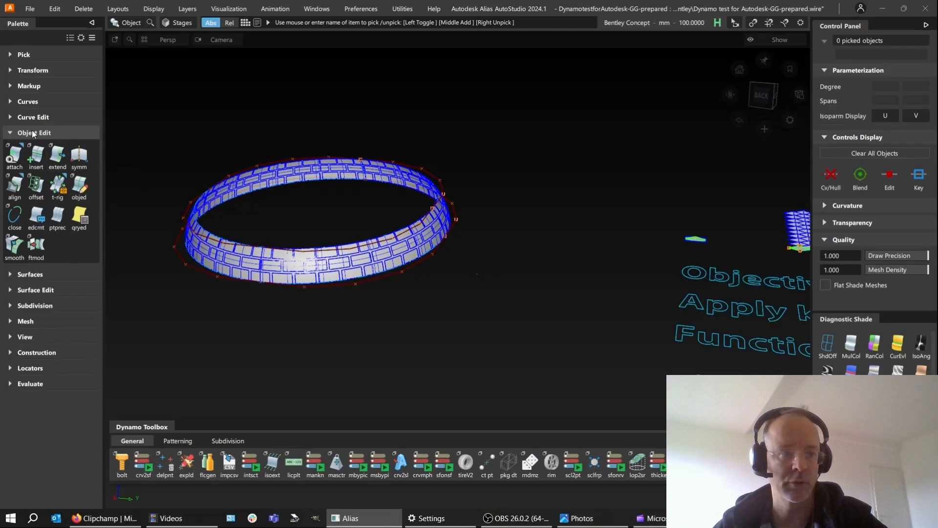
left_click(36, 249)
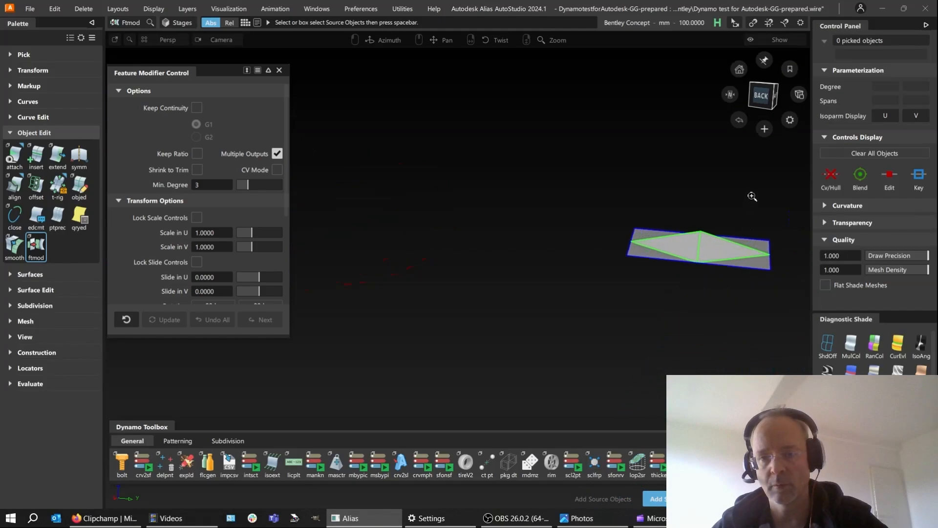
left_click_drag(403, 171, 781, 294)
key("space")
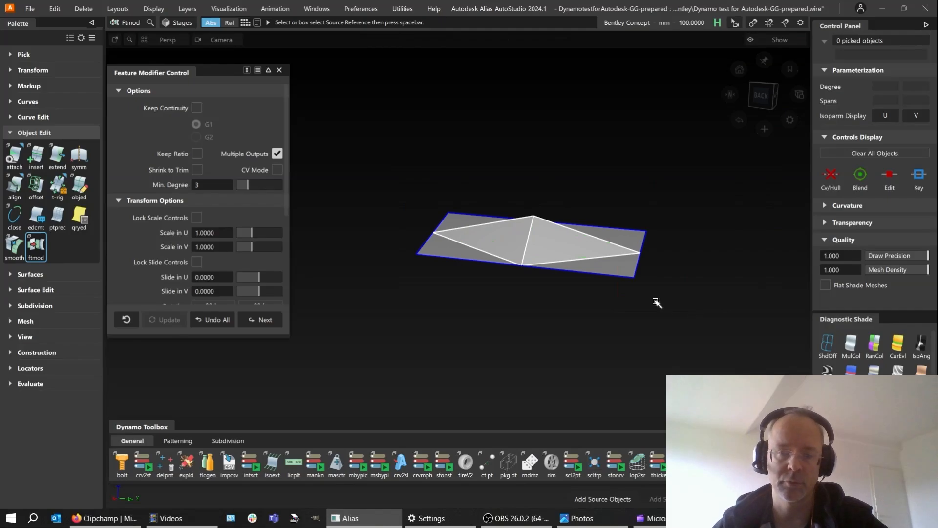
left_click(622, 275)
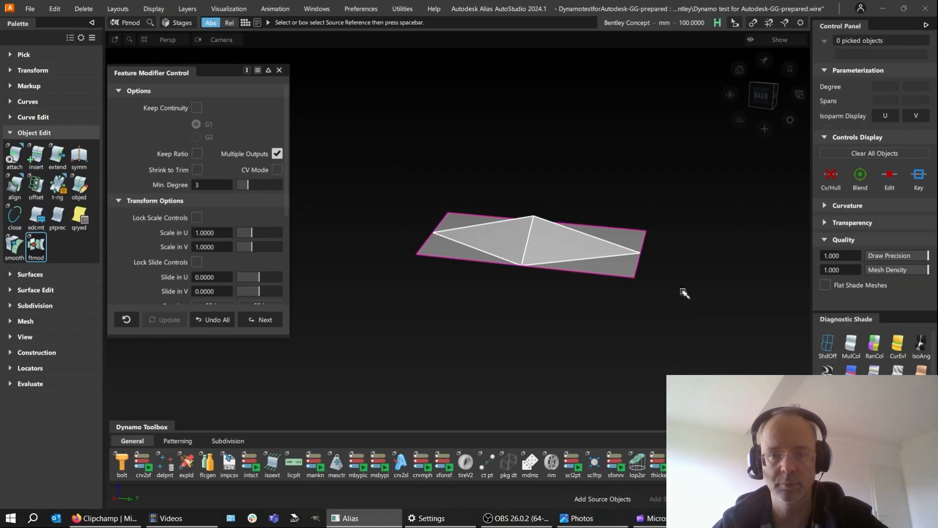
key("space")
Select all surfaces of the ring together as target references for the knurl cell
scroll(611, 302, "down", 4)
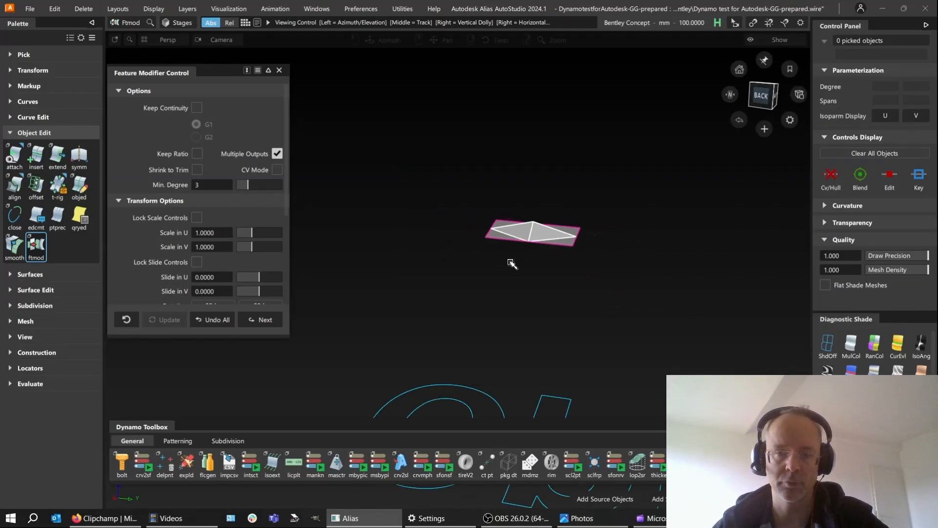
middle_click_drag(510, 263, 647, 275, "alt+shift")
scroll(519, 252, "down", 5)
middle_click_drag(477, 259, 708, 277, "alt+shift")
middle_click_drag(605, 267, 652, 283, "alt+shift")
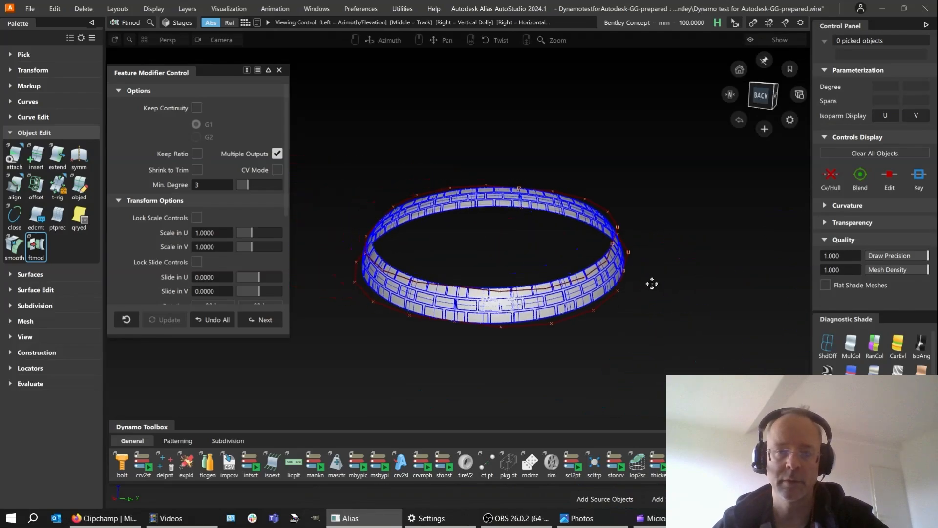
left_click_drag(325, 156, 677, 341)
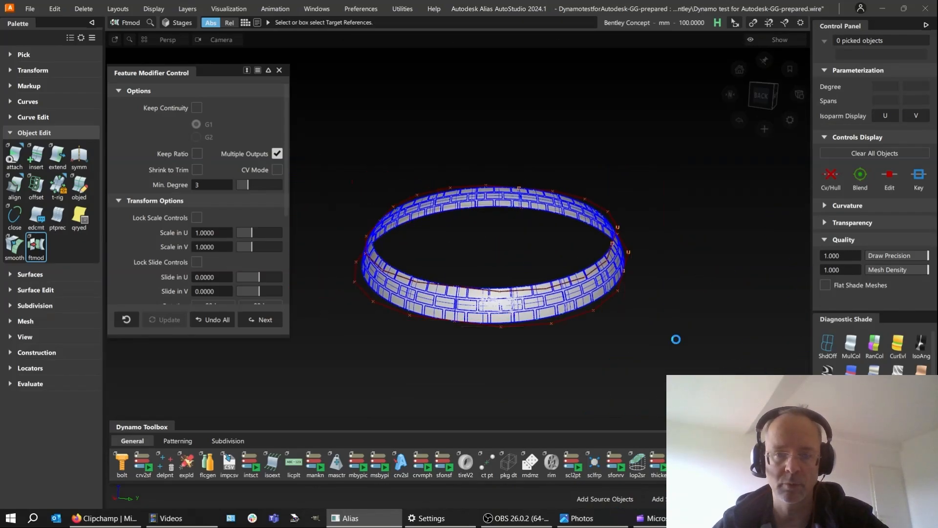
Remove the four underlying revolved surfaces from the target references, keeping only the Dynamo patches
left_click(580, 203)
left_click(606, 239)
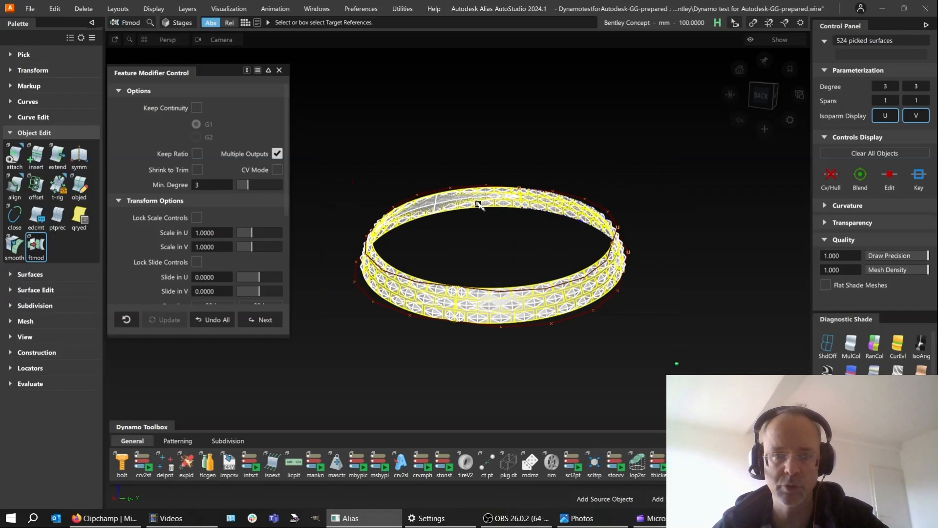
left_click(442, 191)
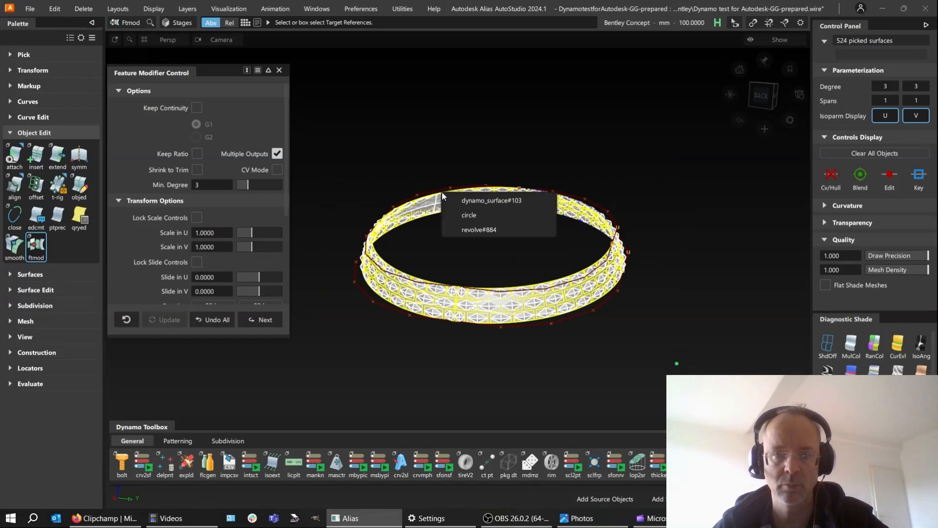
left_click(464, 230)
left_click(404, 275)
left_click(446, 307)
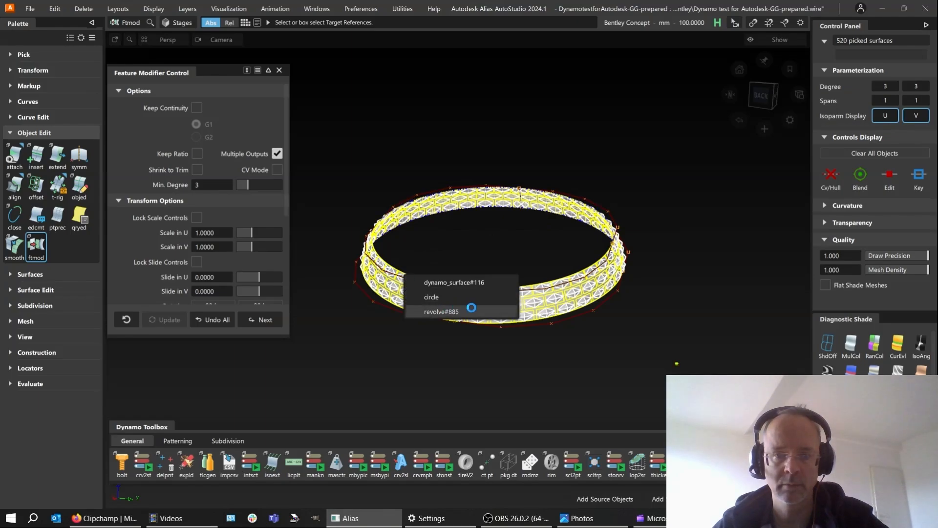
left_click(539, 286)
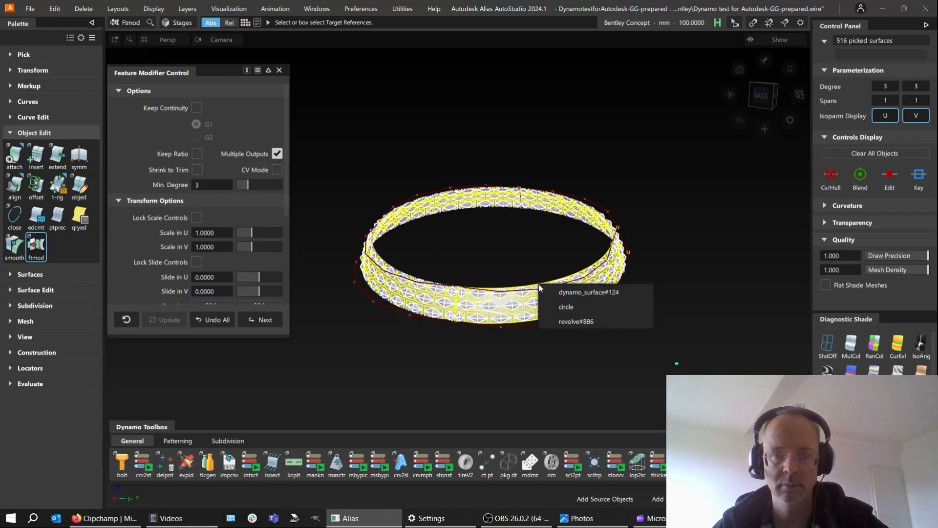
left_click(565, 321)
Turn off Multiple Outputs for the knurl cells on the ring and finish the modification with everything deselected
right_click_drag(555, 300, 583, 296, "alt+shift")
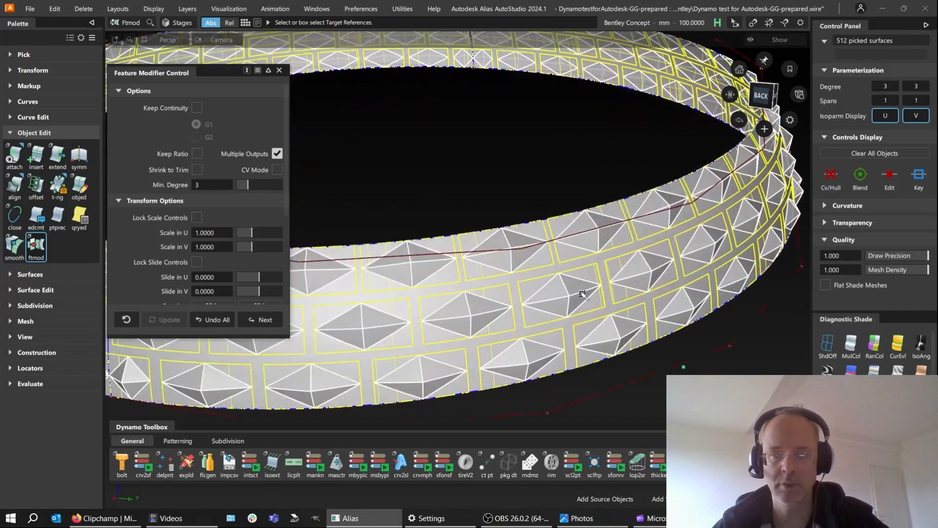
left_click_drag(582, 295, 658, 268, "alt+shift")
left_click_drag(586, 268, 463, 295, "alt+shift")
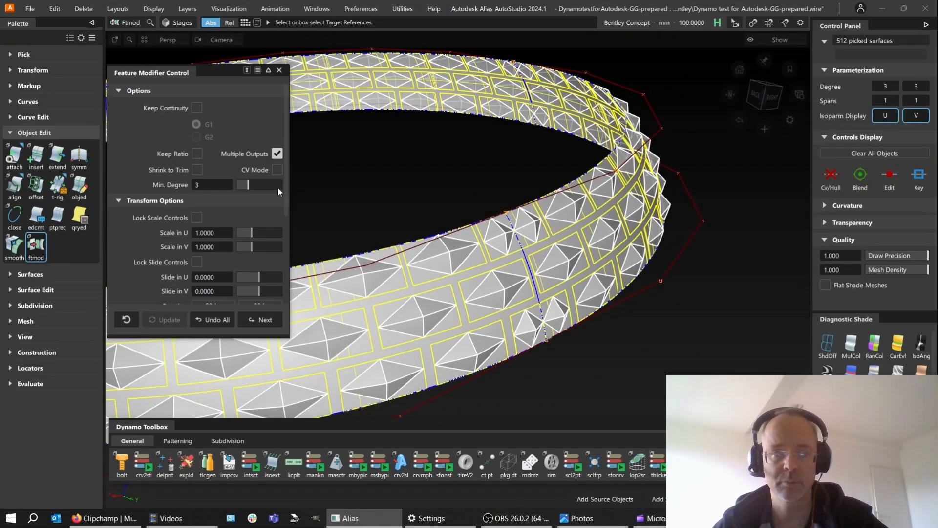
left_click(277, 154)
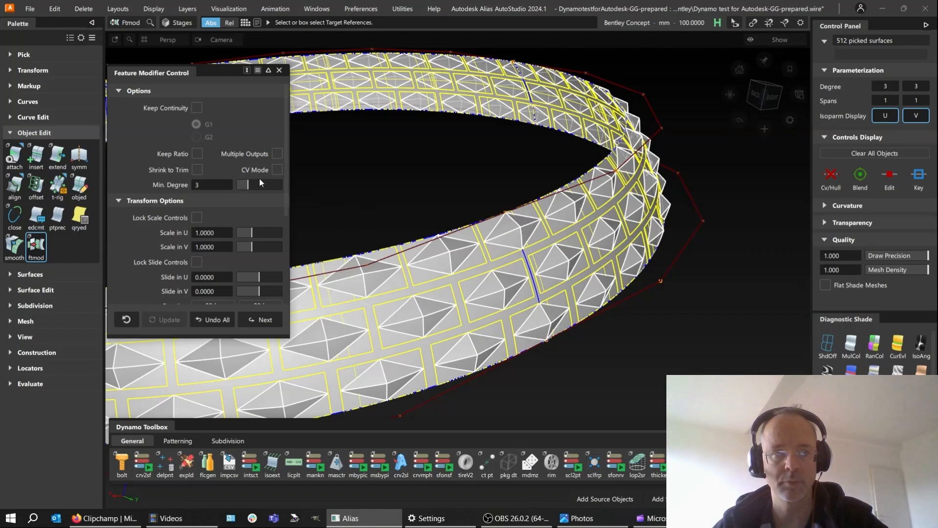
left_click_drag(430, 254, 522, 231, "alt+shift")
scroll(513, 259, "down", 4)
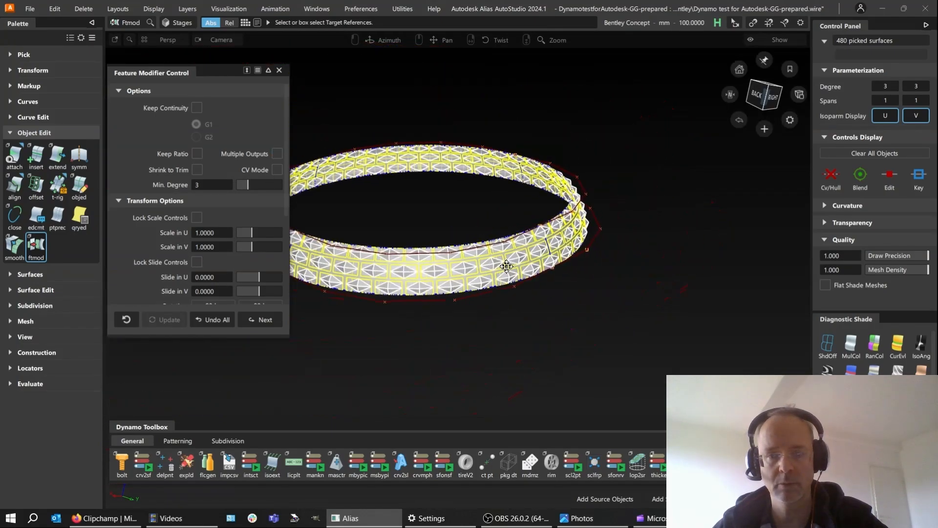
middle_click_drag(391, 298, 495, 287)
left_click_drag(496, 286, 467, 290, "alt+shift")
middle_click_drag(598, 289, 521, 293, "alt+shift")
right_click_drag(522, 293, 573, 289, "alt+shift")
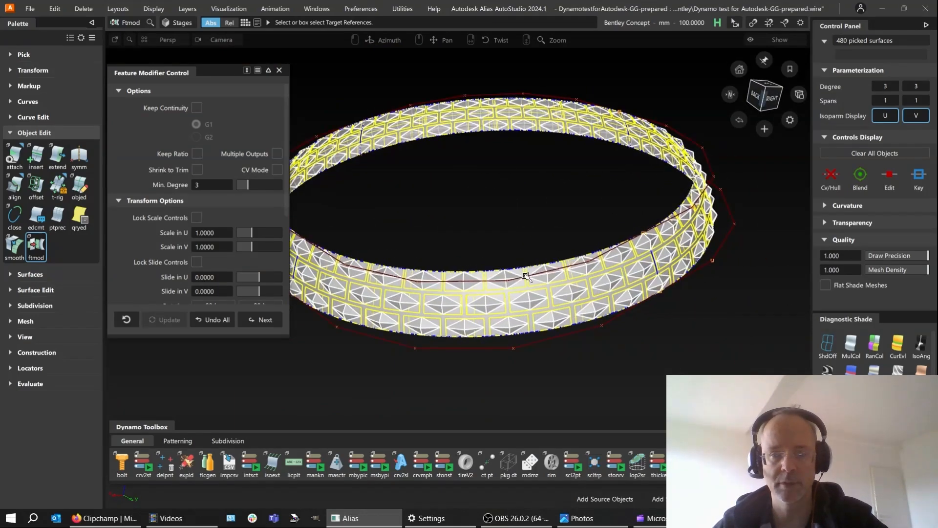
middle_click_drag(573, 289, 641, 287, "alt+shift")
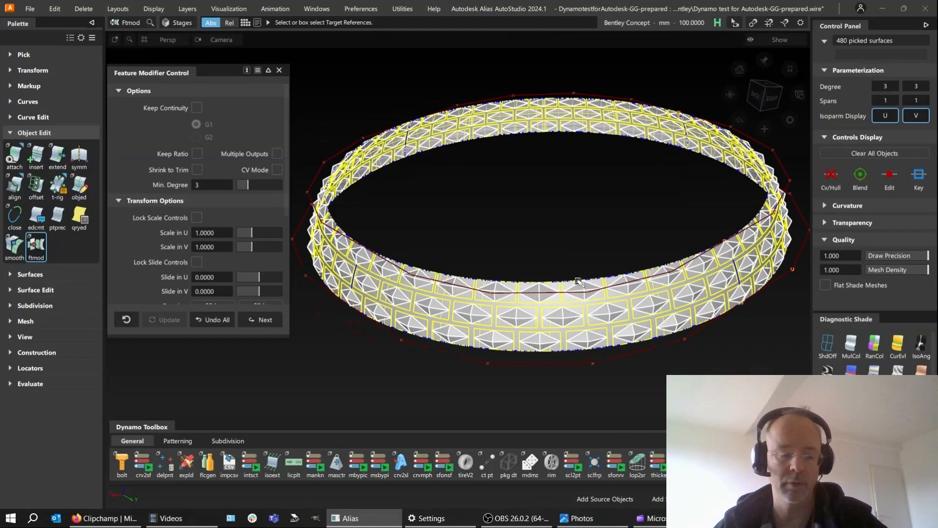
left_click(552, 198)
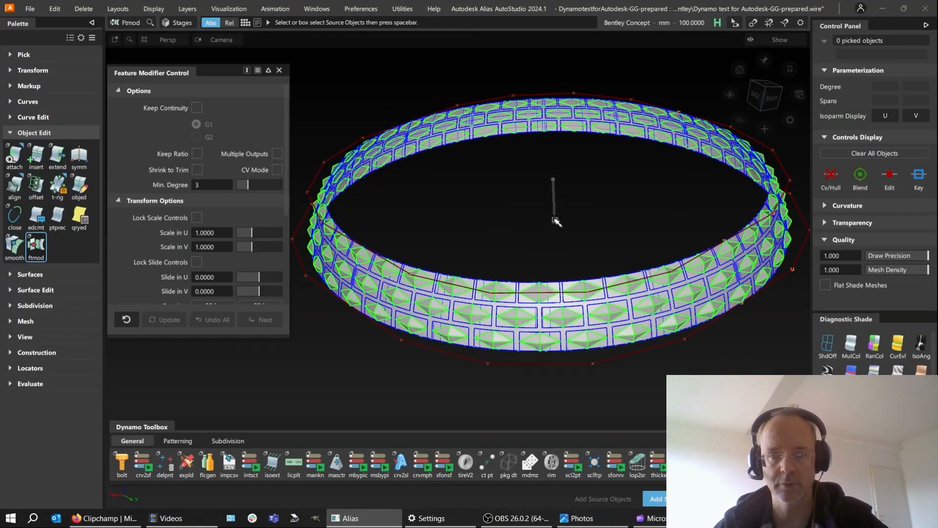